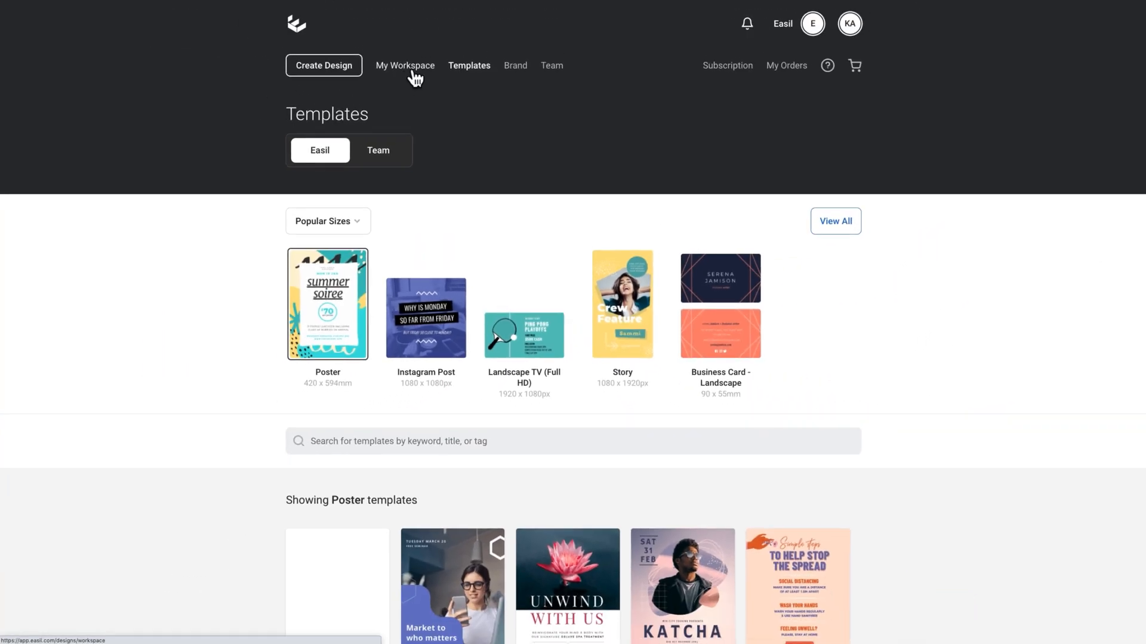
# Step: Go to My Workspace to view the saved designs
pyautogui.click(405, 65)
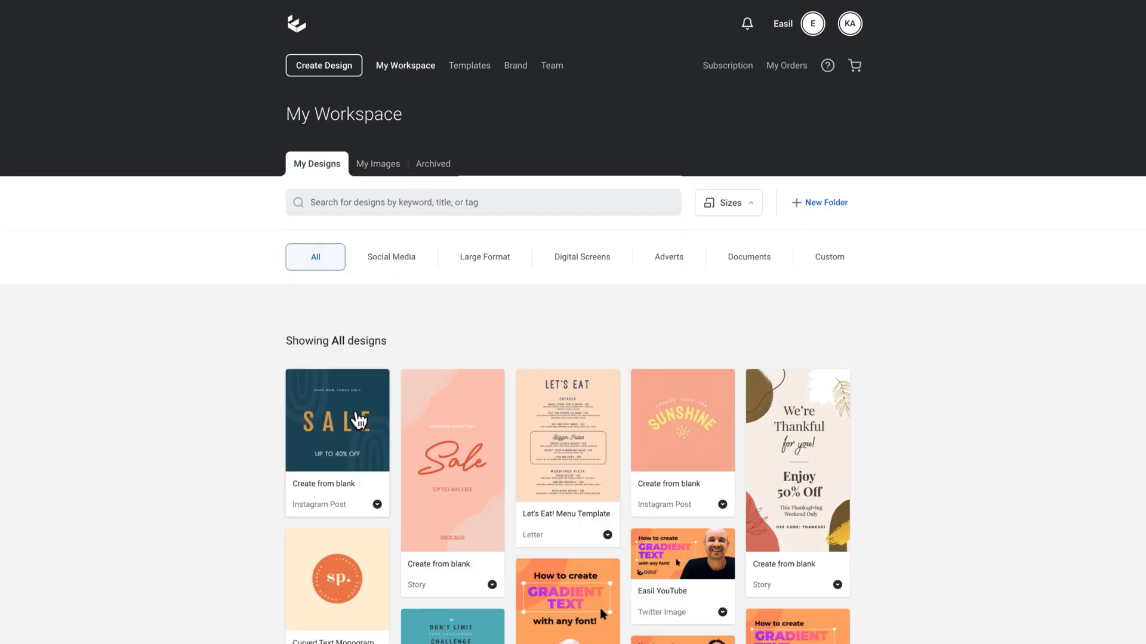
# Step: Open the navy SALE post and select its SHOP NOW TODAY ONLY tagline
pyautogui.click(358, 419)
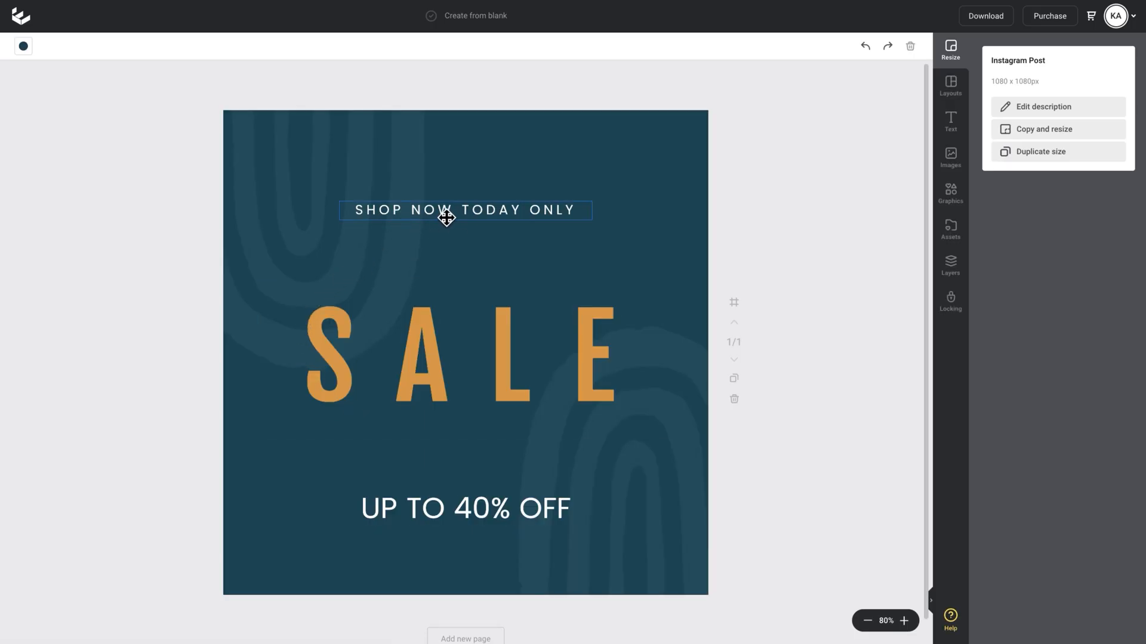
pyautogui.click(503, 215)
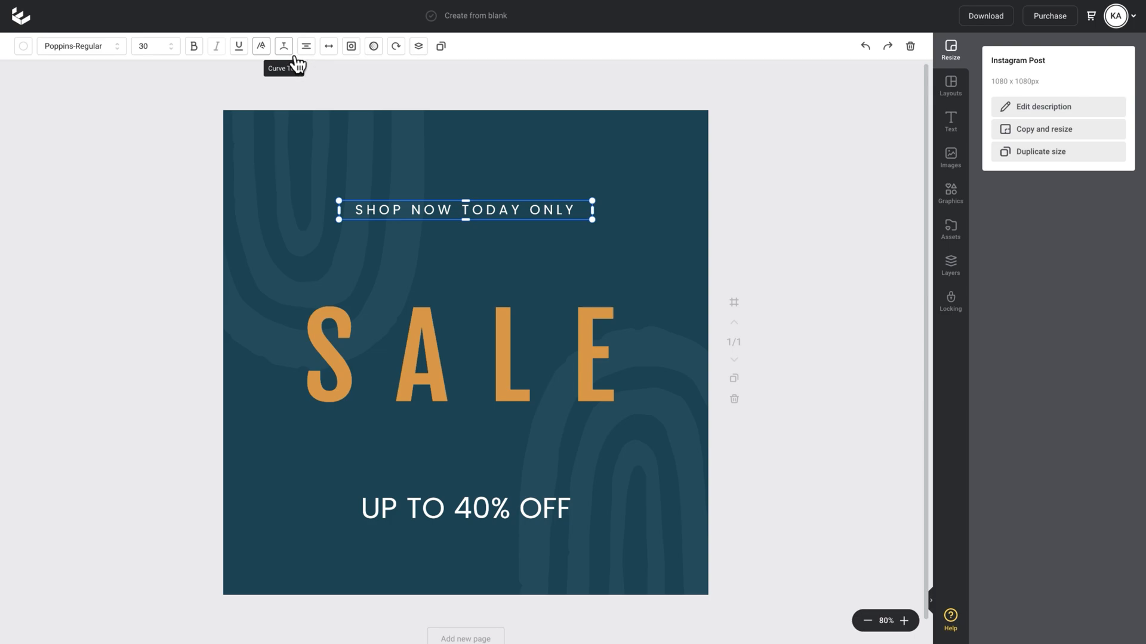
# Step: Curve the tagline to about 138 degrees and position the arc just above SALE
pyautogui.click(285, 46)
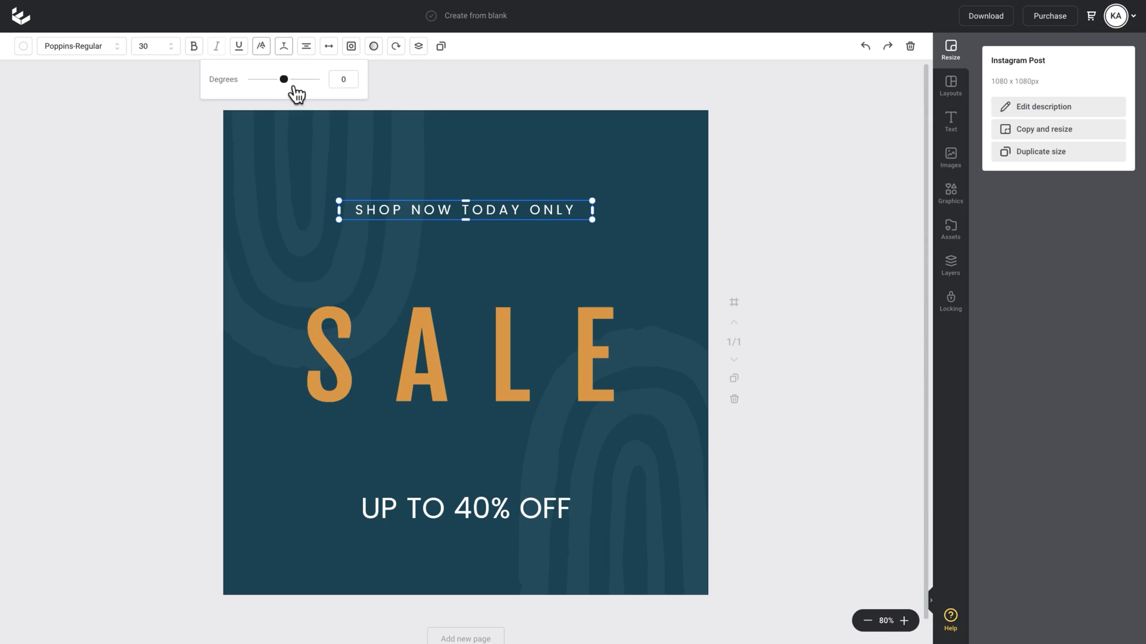
pyautogui.moveTo(284, 80)
pyautogui.mouseDown()
pyautogui.moveTo(297, 79)
pyautogui.moveTo(270, 79)
pyautogui.moveTo(316, 80)
pyautogui.moveTo(261, 80)
pyautogui.mouseUp()
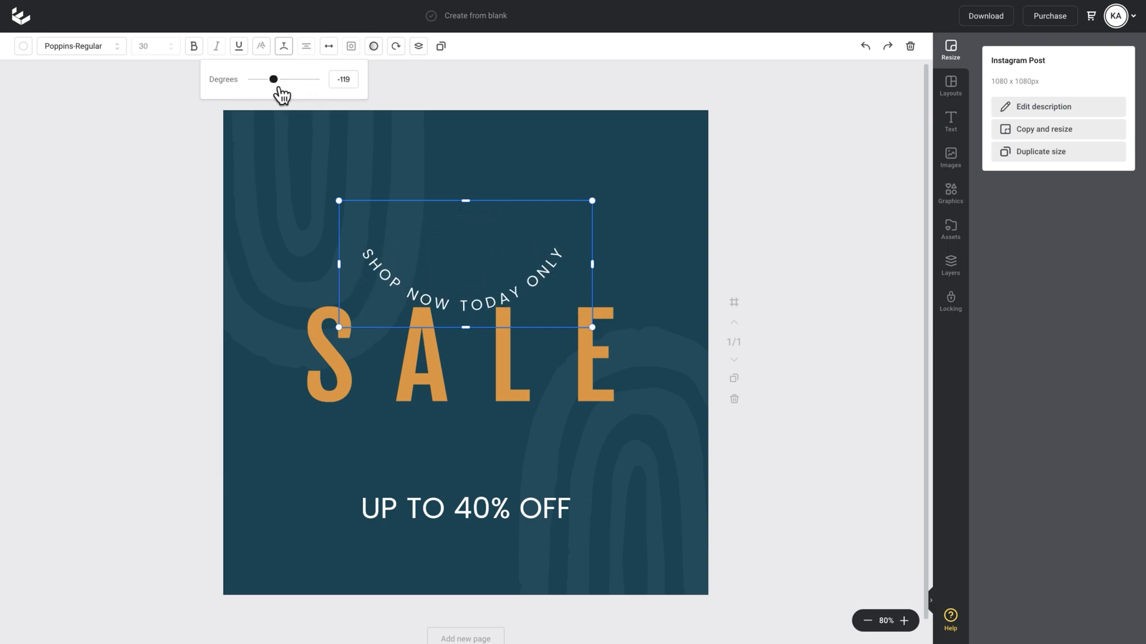
pyautogui.moveTo(261, 79); pyautogui.dragTo(295, 80)
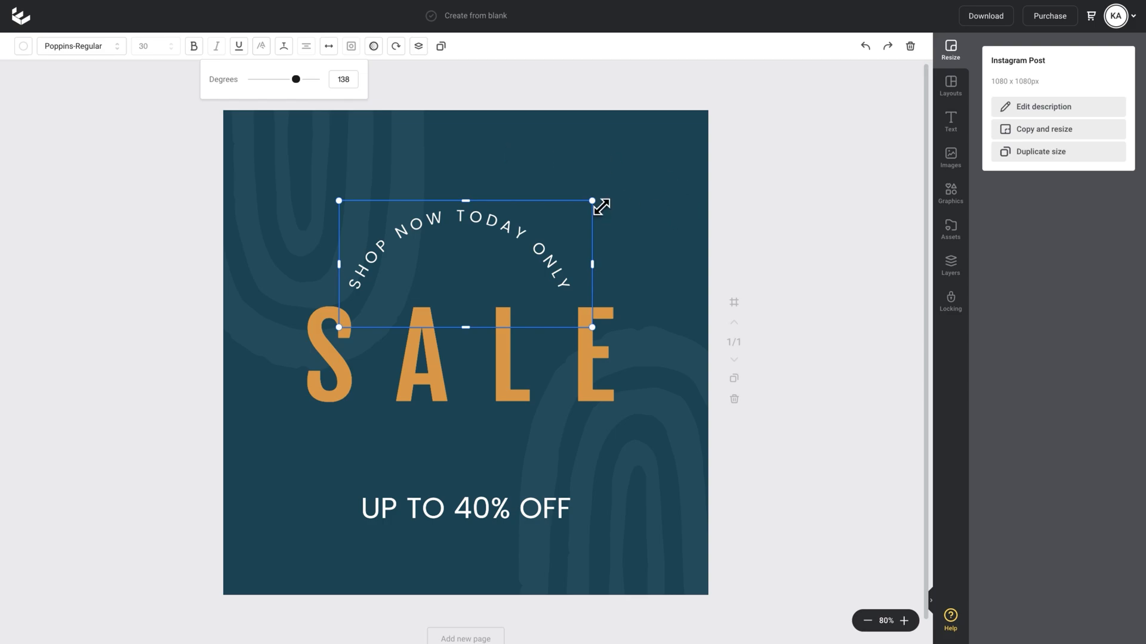
pyautogui.moveTo(594, 203)
pyautogui.mouseDown()
pyautogui.moveTo(576, 225)
pyautogui.moveTo(604, 201)
pyautogui.mouseUp()
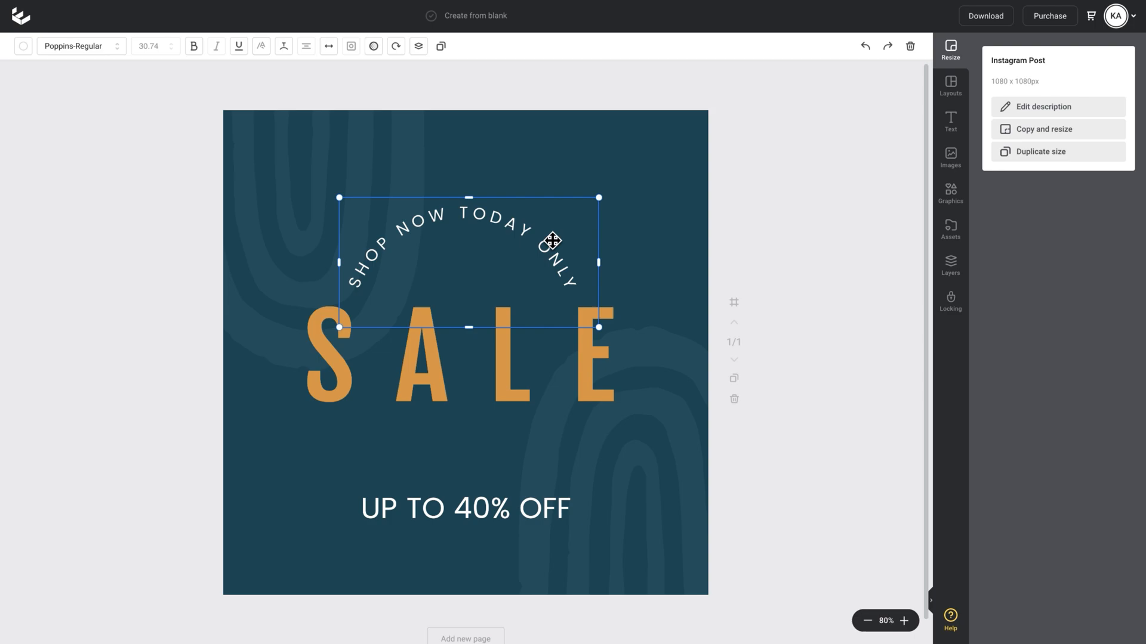
pyautogui.moveTo(555, 237); pyautogui.dragTo(541, 225)
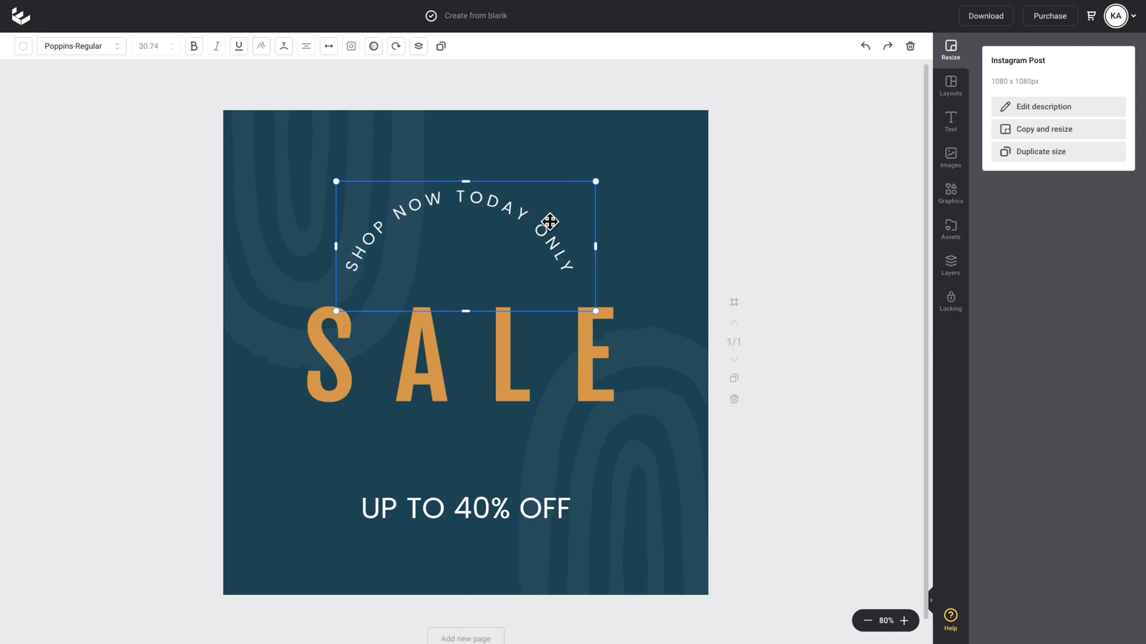
# Step: Color the curved tagline orange to match SALE and set it in the Arvo font
pyautogui.click(24, 45)
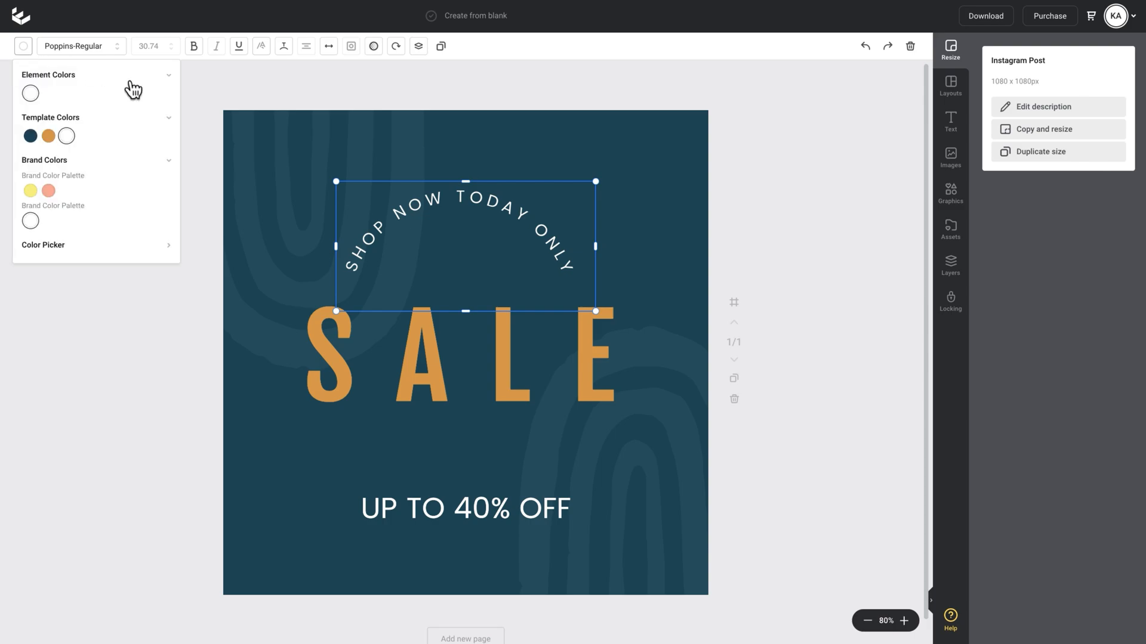
pyautogui.click(49, 137)
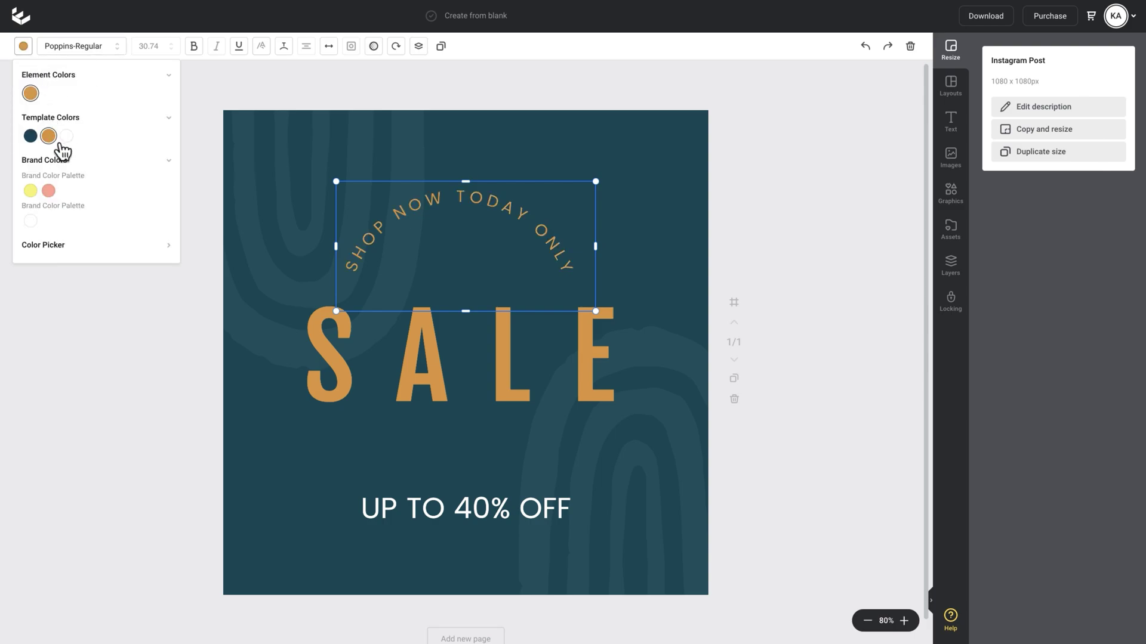
pyautogui.click(77, 50)
pyautogui.click(69, 81)
pyautogui.write('arvo')
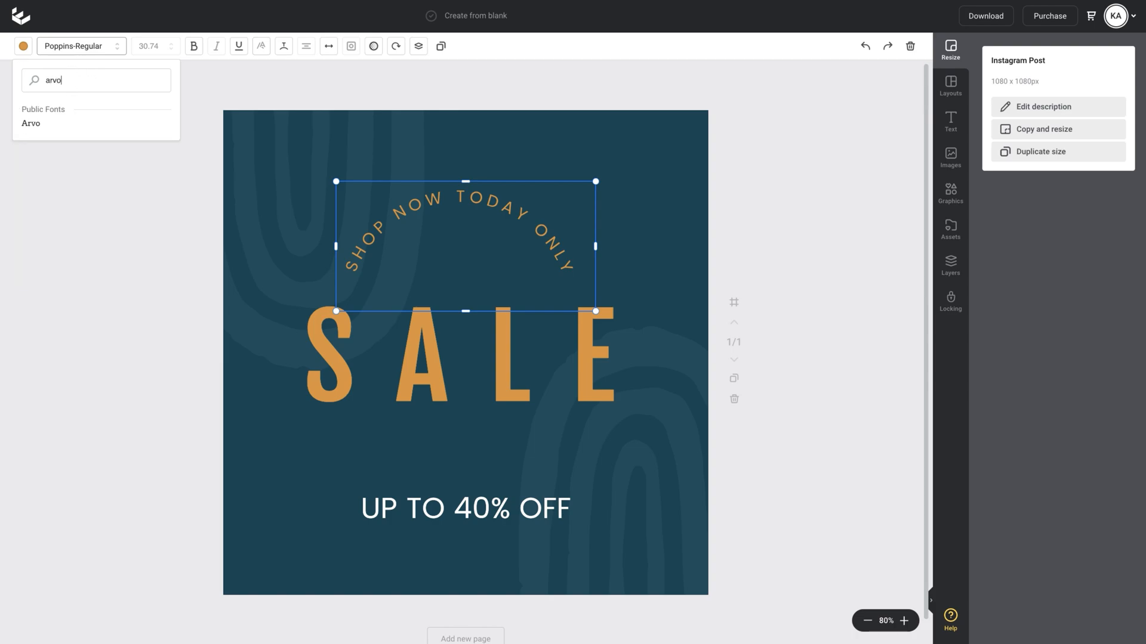
pyautogui.click(37, 123)
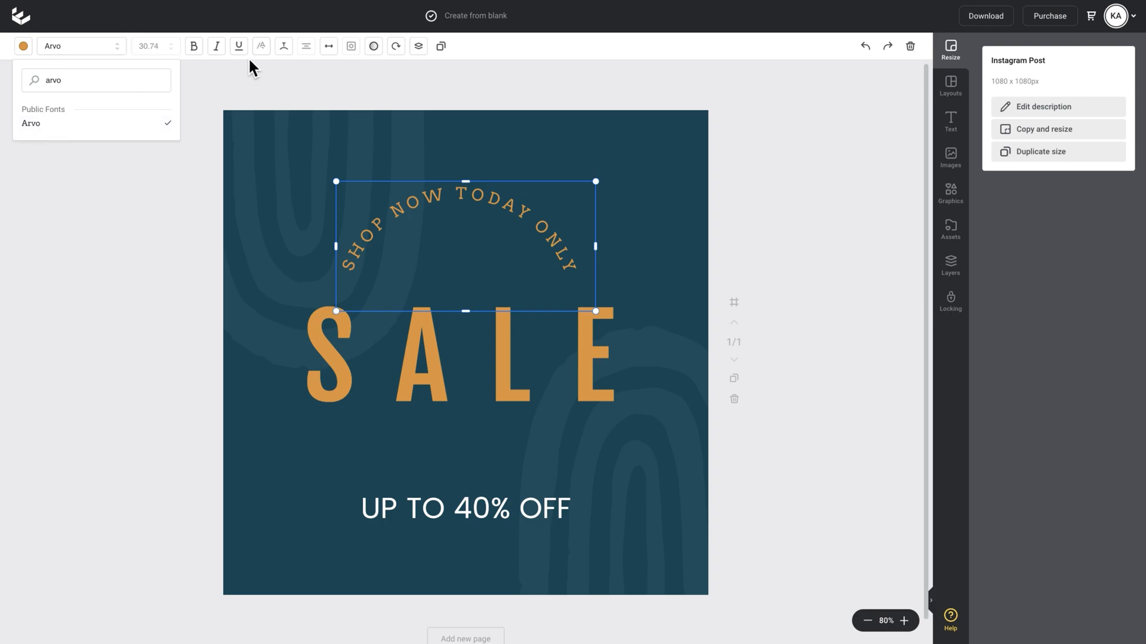
pyautogui.click(436, 192)
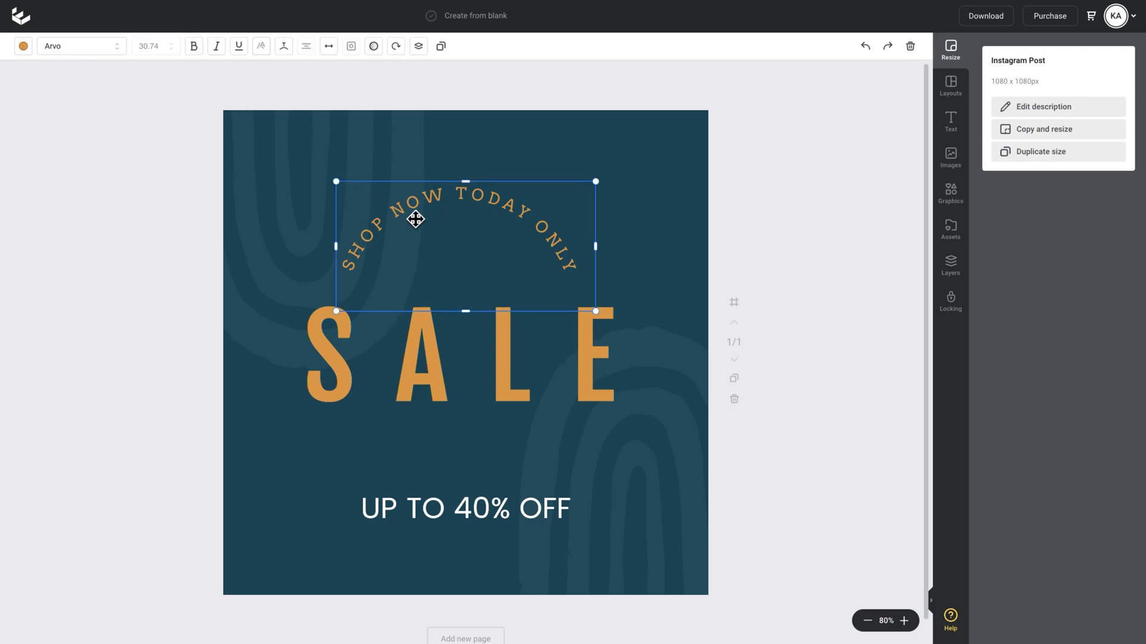
# Step: Set the tagline's letter spacing to about 395 and shrink its arc slightly above SALE
pyautogui.click(330, 47)
pyautogui.moveTo(331, 78); pyautogui.dragTo(366, 79)
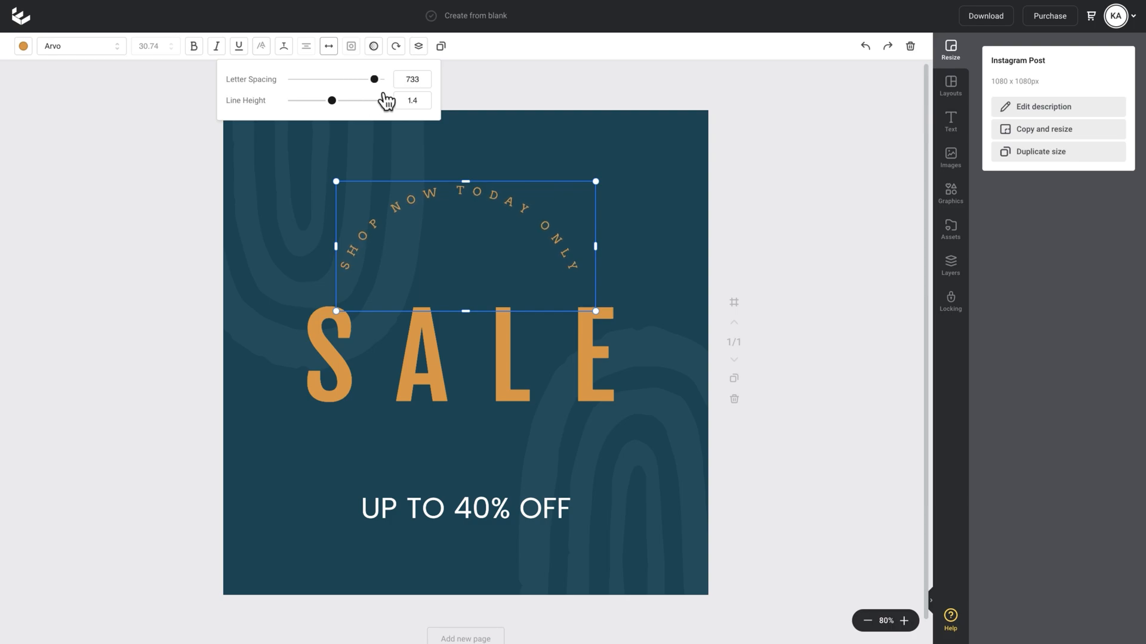
pyautogui.moveTo(366, 79)
pyautogui.mouseDown()
pyautogui.moveTo(324, 80)
pyautogui.moveTo(345, 80)
pyautogui.mouseUp()
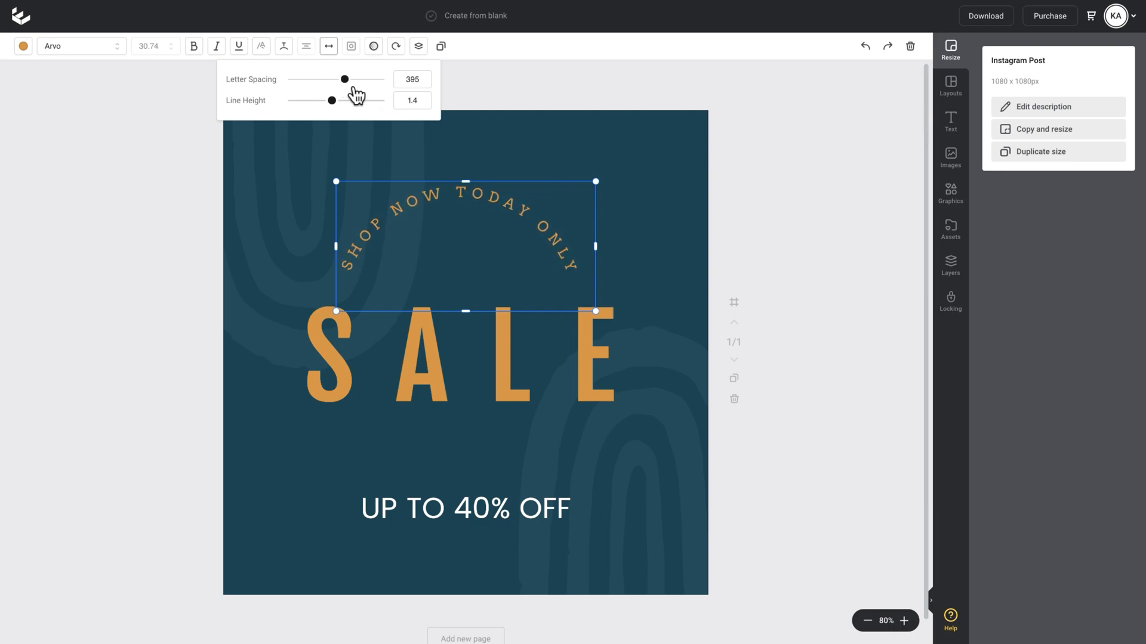
pyautogui.click(608, 171)
pyautogui.click(555, 209)
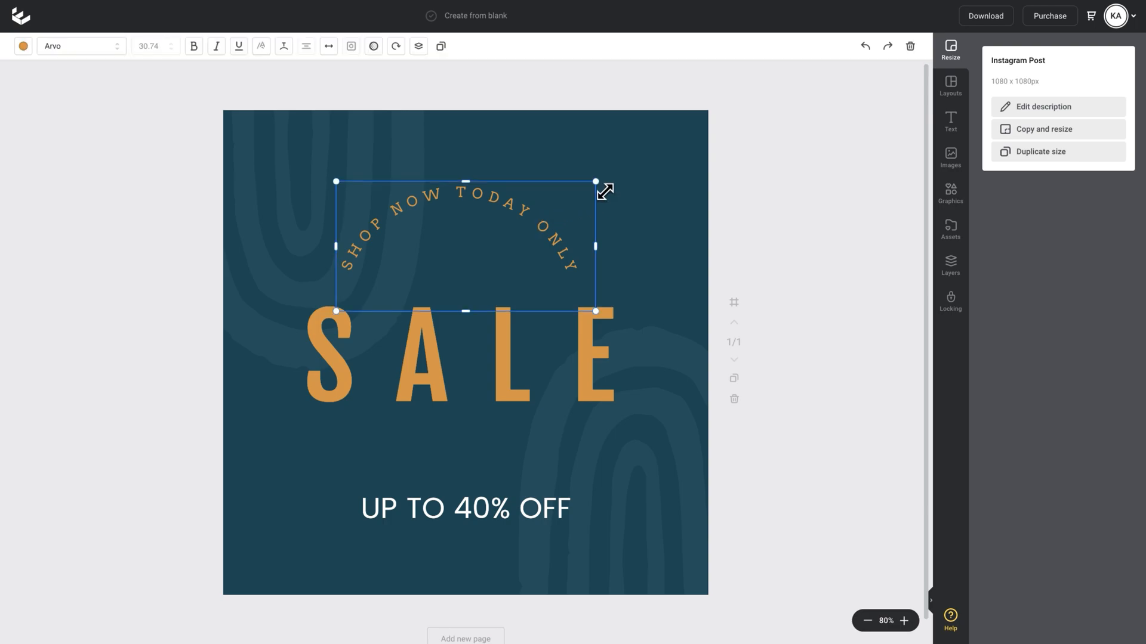
pyautogui.moveTo(606, 192); pyautogui.dragTo(517, 221)
pyautogui.click(701, 99)
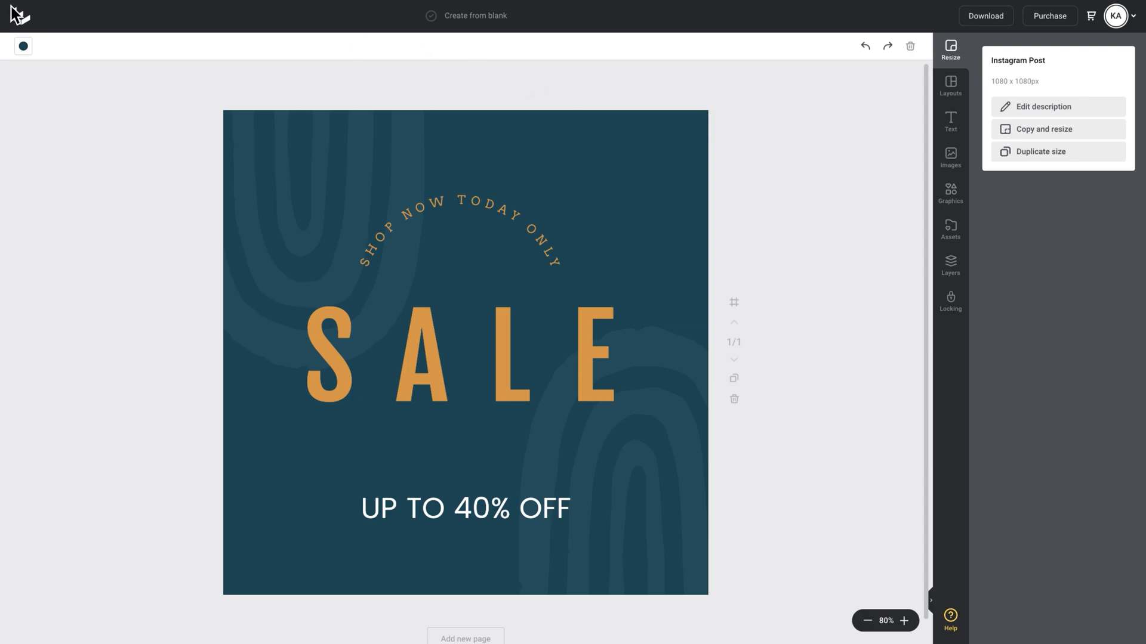
# Step: Return to My Workspace, open the peach Sale story and zoom to 70%
pyautogui.click(33, 27)
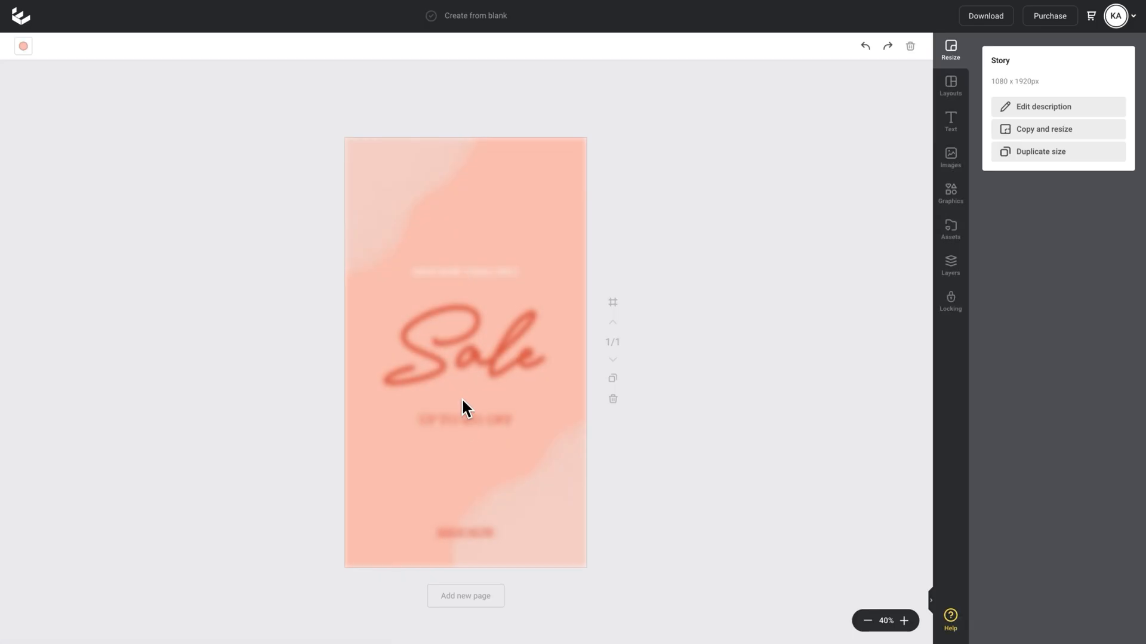
pyautogui.click(904, 620)
pyautogui.scroll(-1, 672, 438)
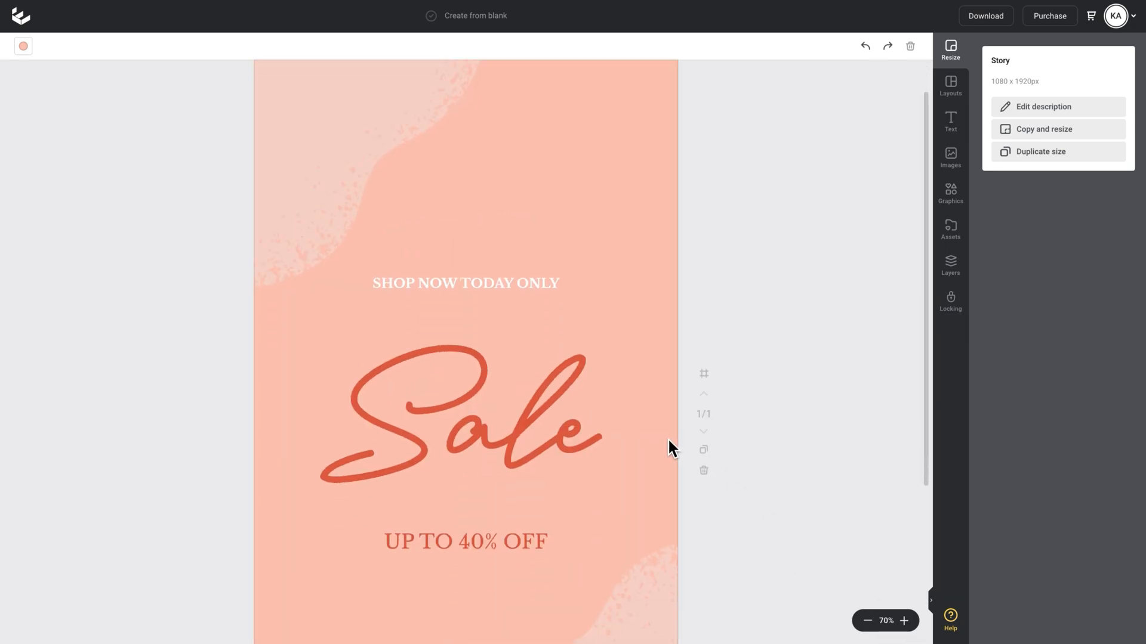
pyautogui.scroll(-1, 668, 438)
# Step: Curve the story's SHOP NOW TODAY ONLY tagline to maximum degrees into a tight circle
pyautogui.click(570, 223)
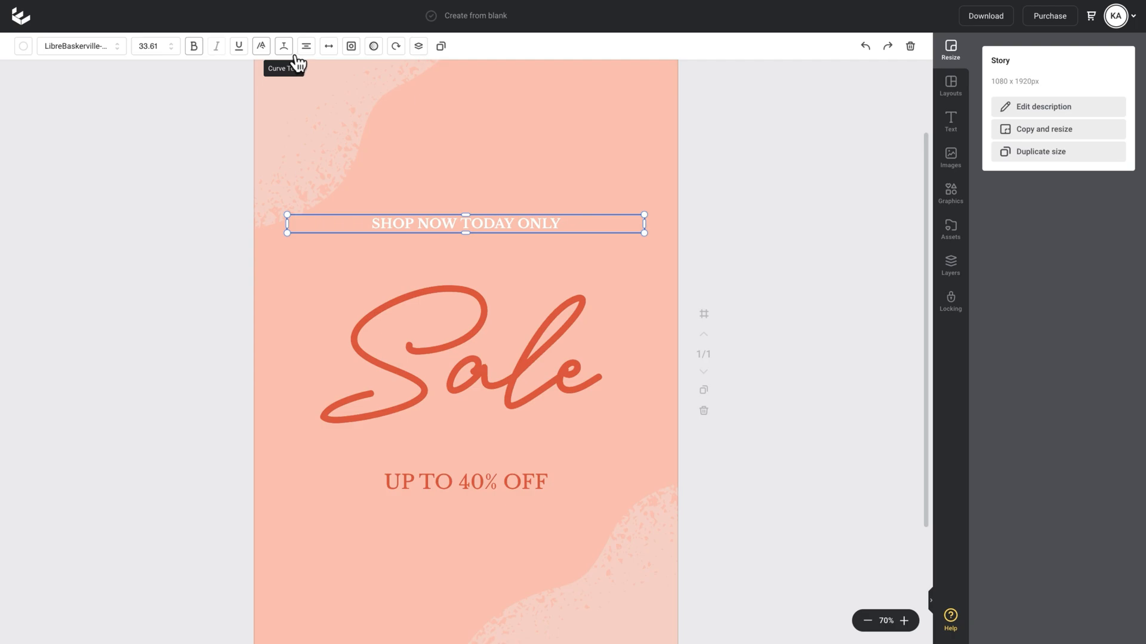
pyautogui.click(285, 46)
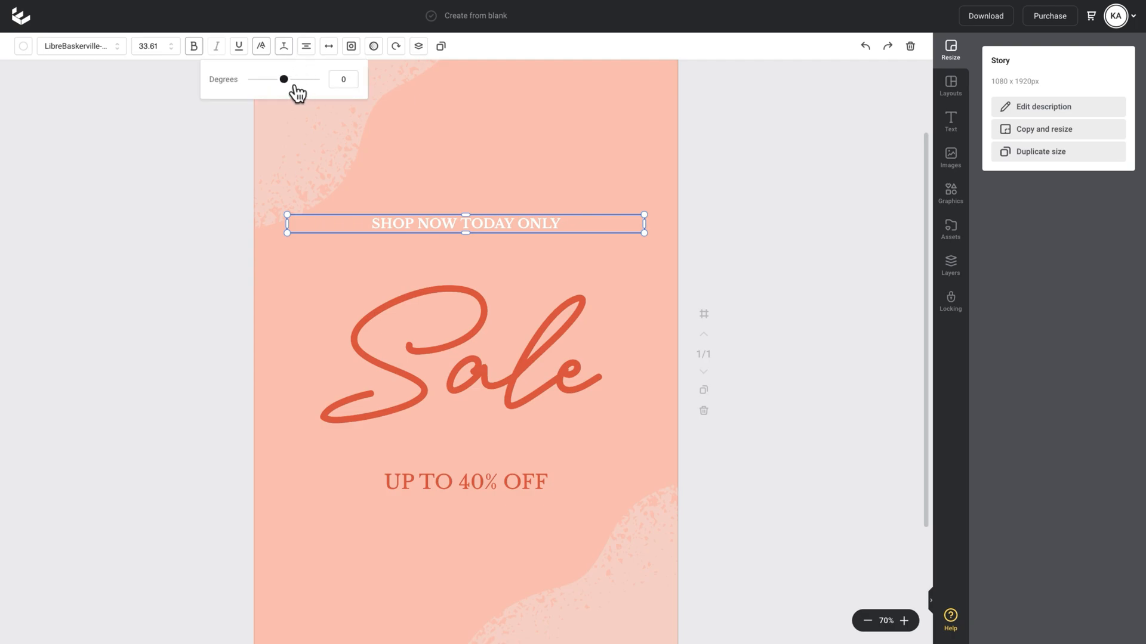
pyautogui.moveTo(285, 79); pyautogui.dragTo(312, 80)
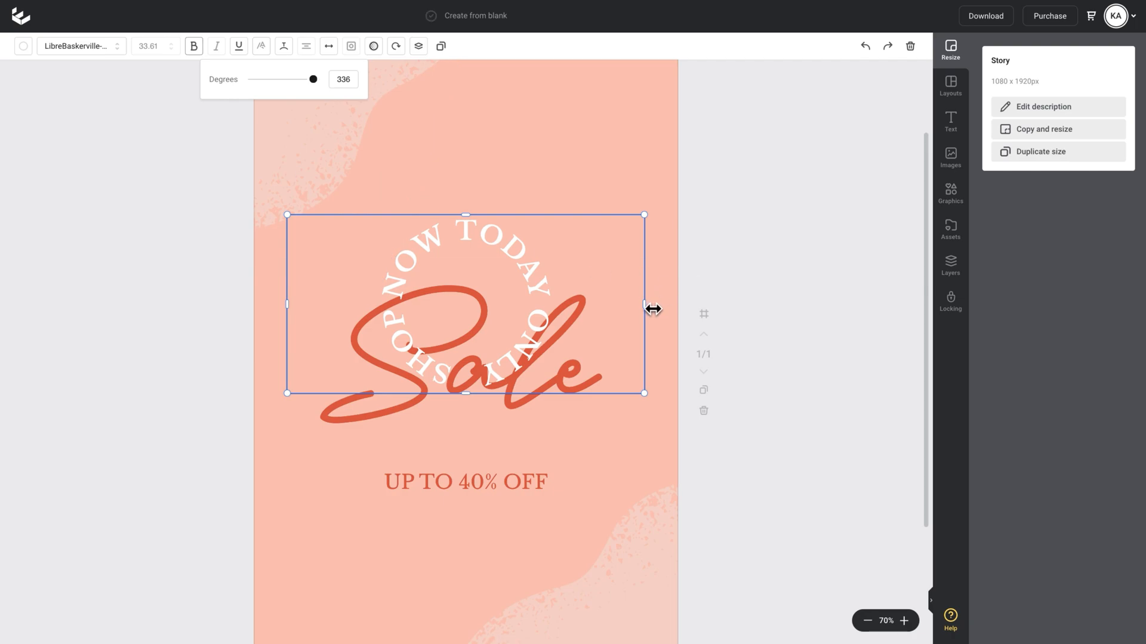
pyautogui.moveTo(646, 310); pyautogui.dragTo(521, 303)
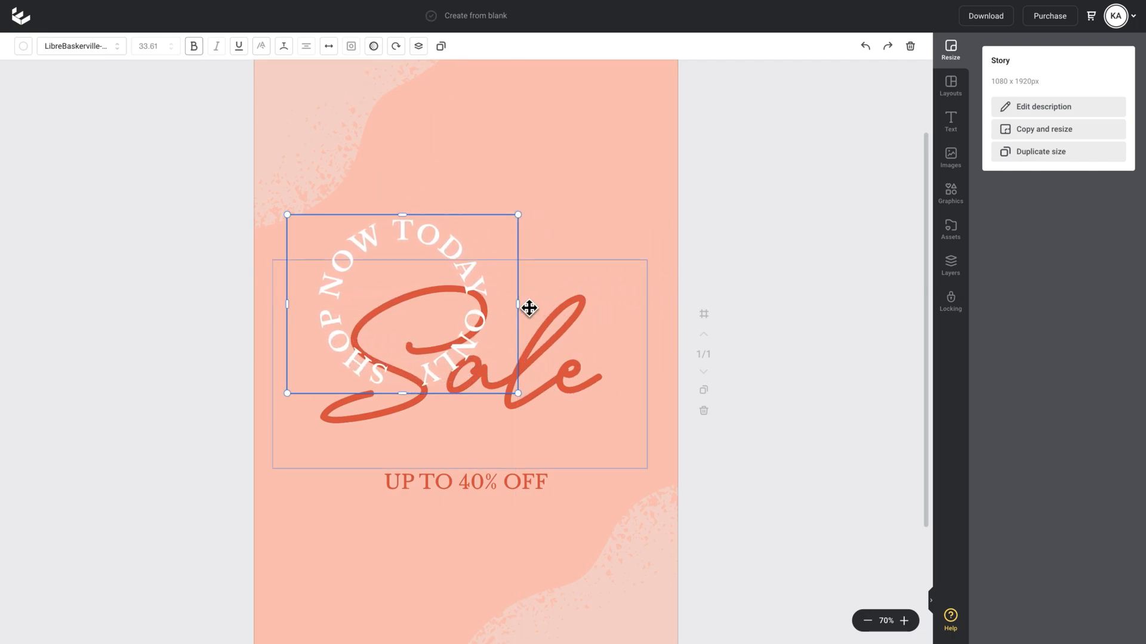
# Step: Shrink the circular tagline and place it at the upper right of the Sale script
pyautogui.moveTo(448, 247); pyautogui.dragTo(611, 203)
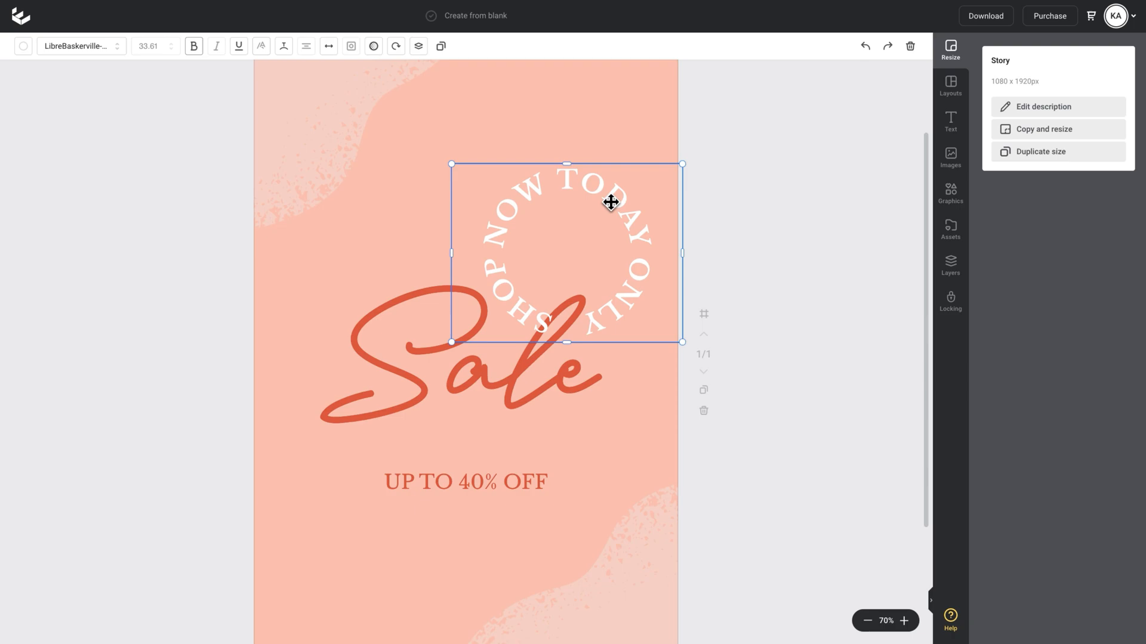
pyautogui.moveTo(683, 166); pyautogui.dragTo(616, 217)
pyautogui.moveTo(531, 251); pyautogui.dragTo(638, 236)
# Step: Shrink the ring slightly, widen its letter spacing and rotate it about 58 degrees
pyautogui.click(601, 260)
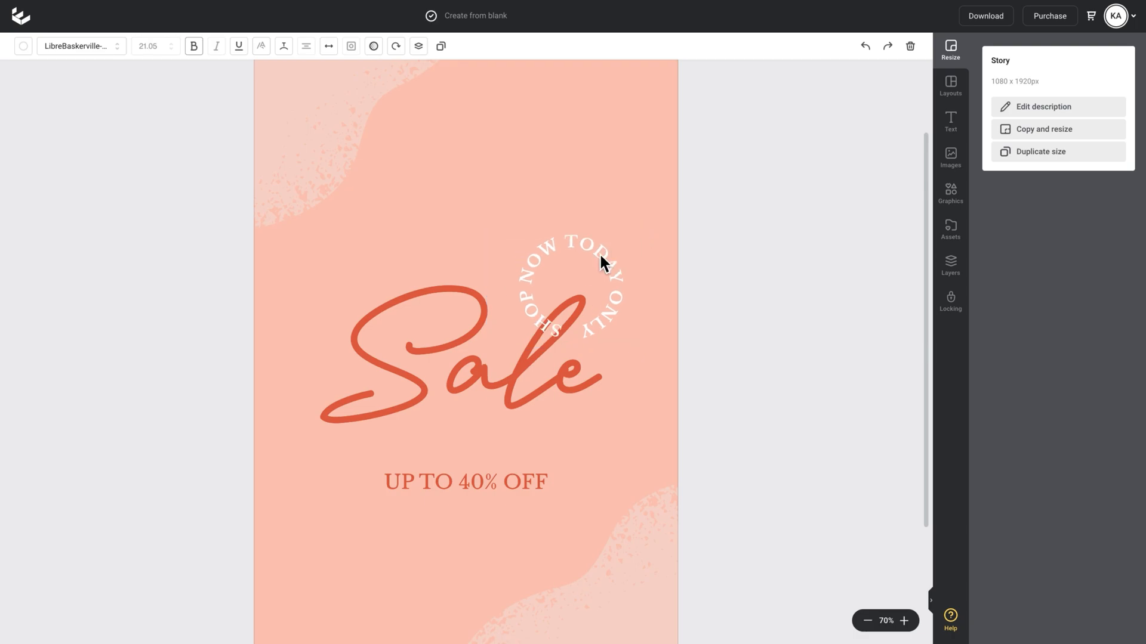
pyautogui.click(330, 46)
pyautogui.moveTo(310, 78); pyautogui.dragTo(343, 79)
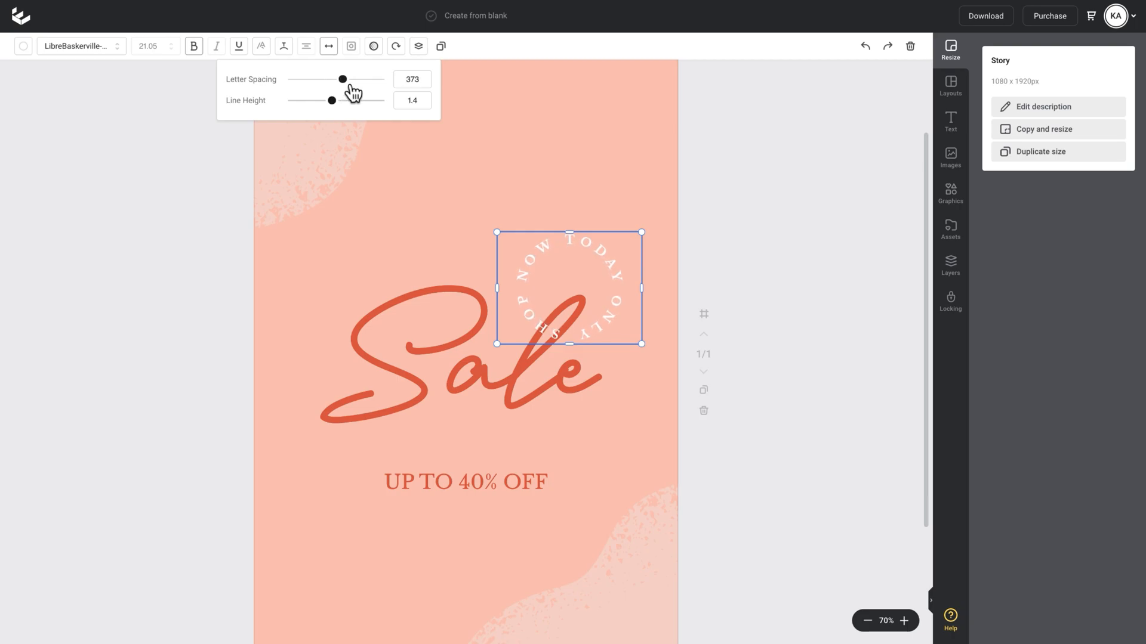
pyautogui.click(395, 47)
pyautogui.moveTo(366, 79); pyautogui.dragTo(375, 79)
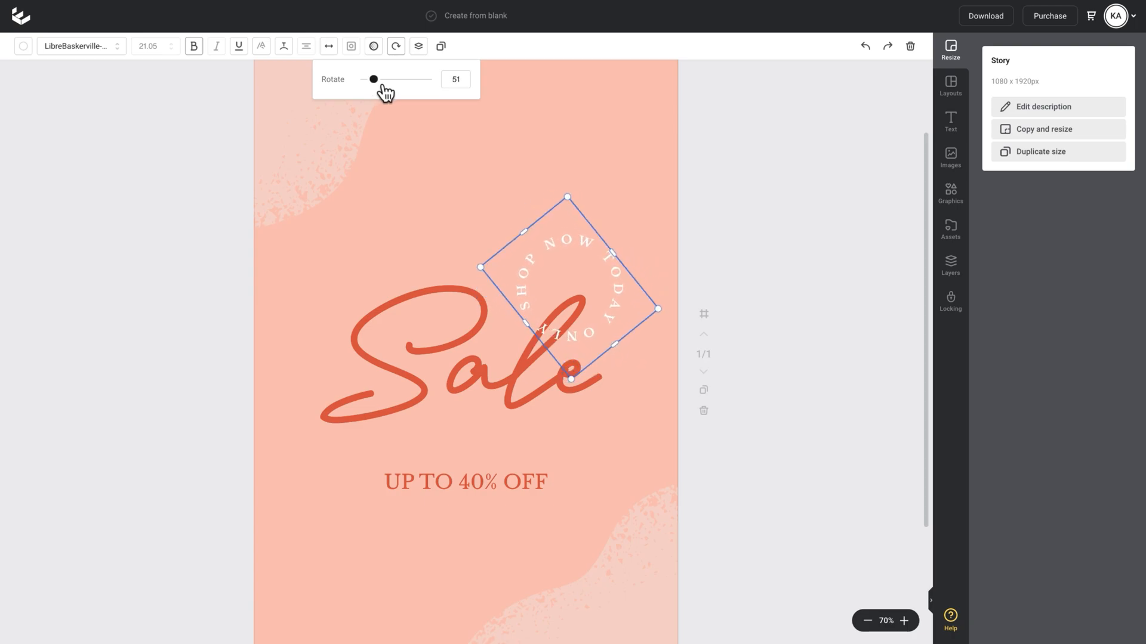
pyautogui.click(734, 203)
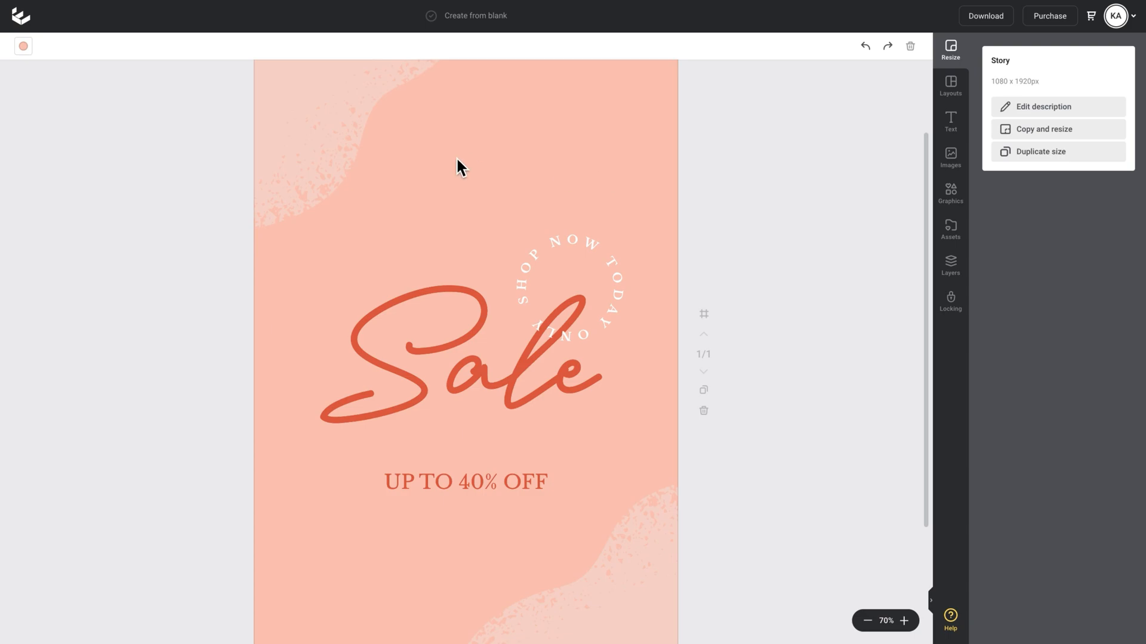
# Step: Open the Let's Eat menu and arch its LET'S EAT heading at about 97 degrees
pyautogui.click(22, 16)
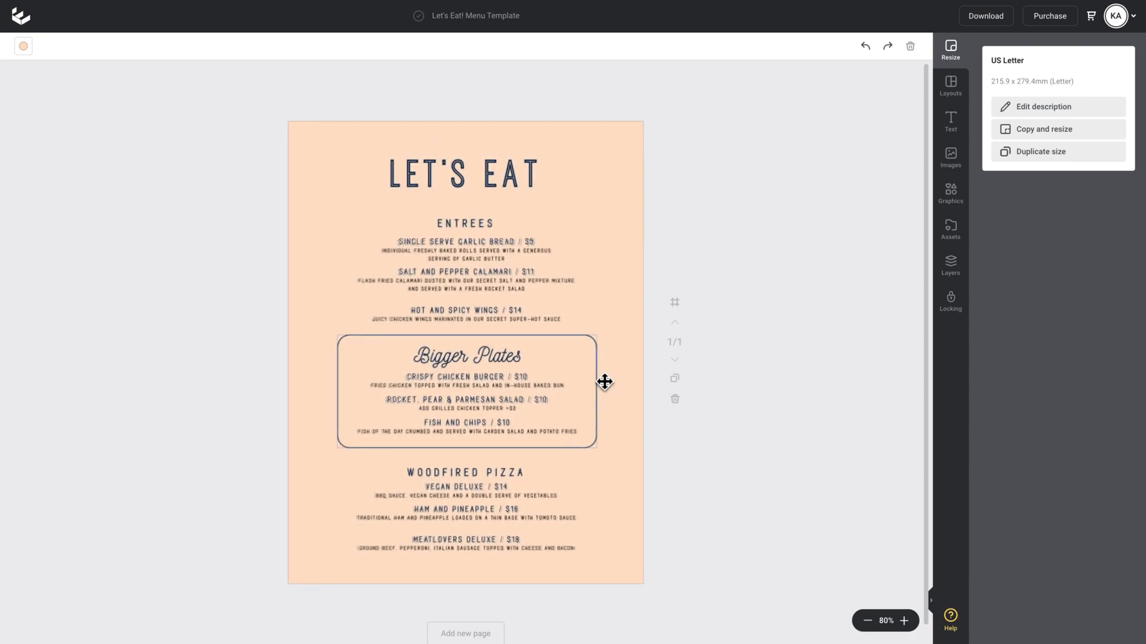
pyautogui.click(495, 186)
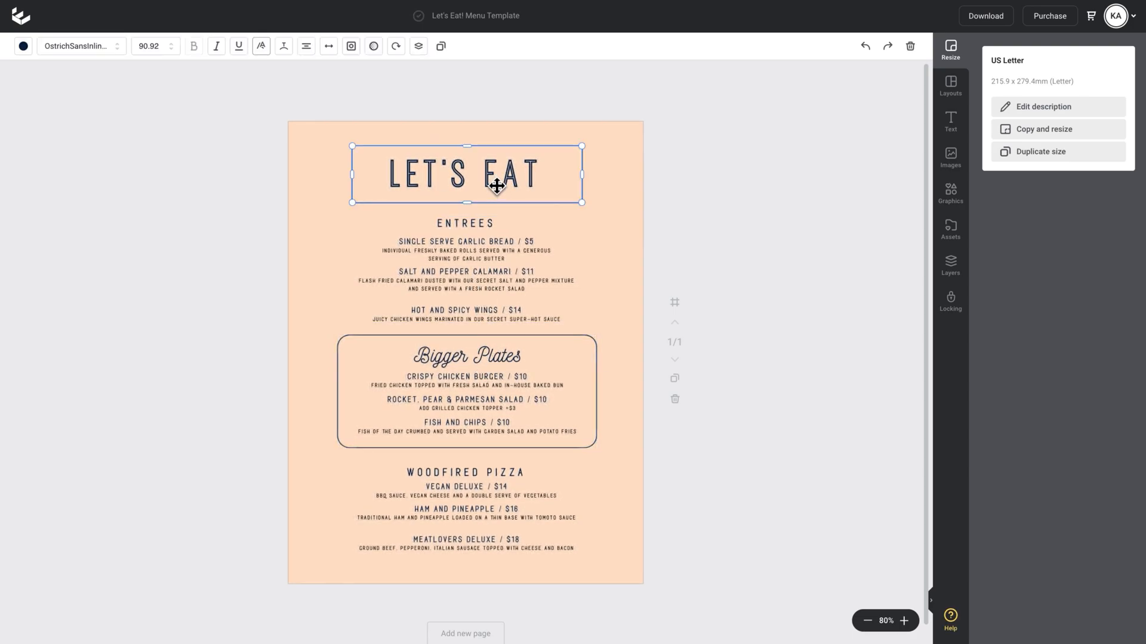
pyautogui.click(284, 46)
pyautogui.moveTo(281, 79); pyautogui.dragTo(292, 79)
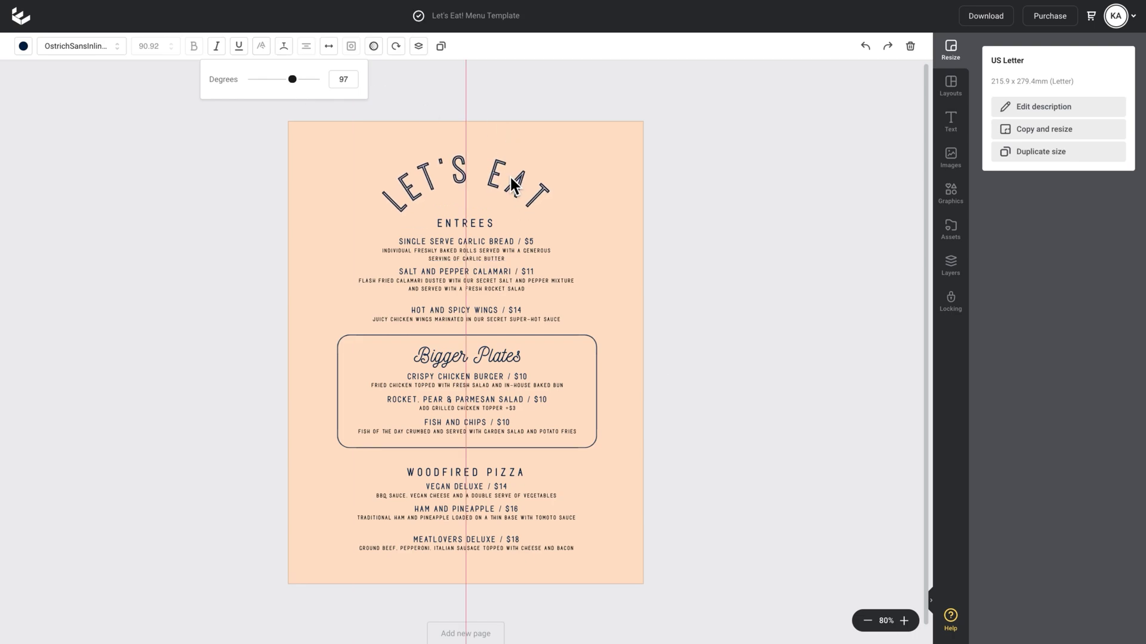
pyautogui.click(734, 159)
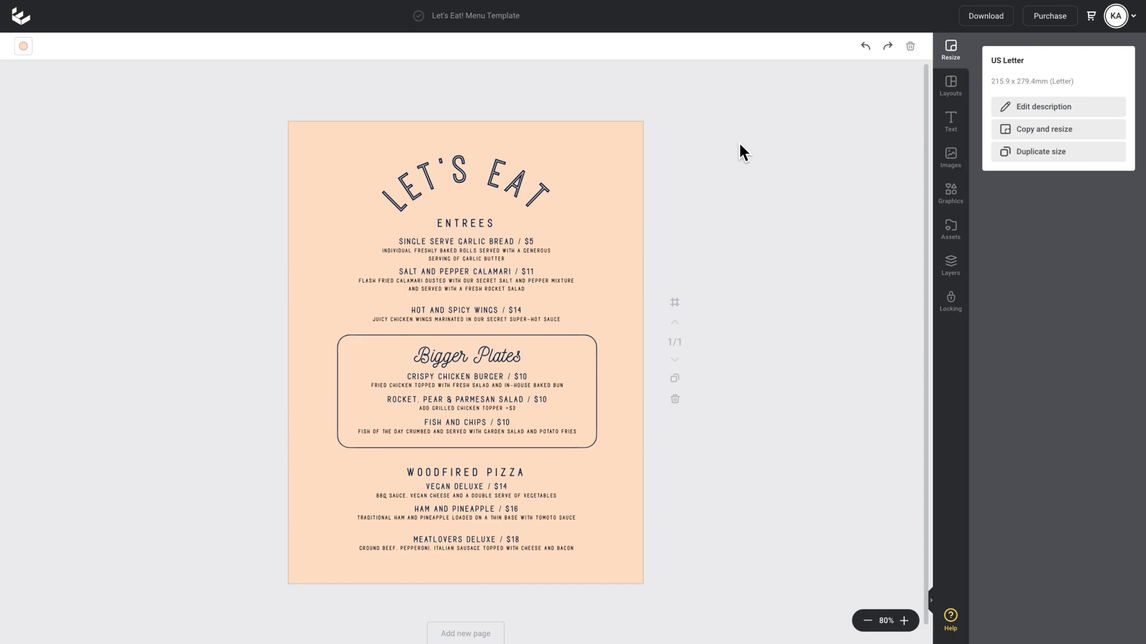